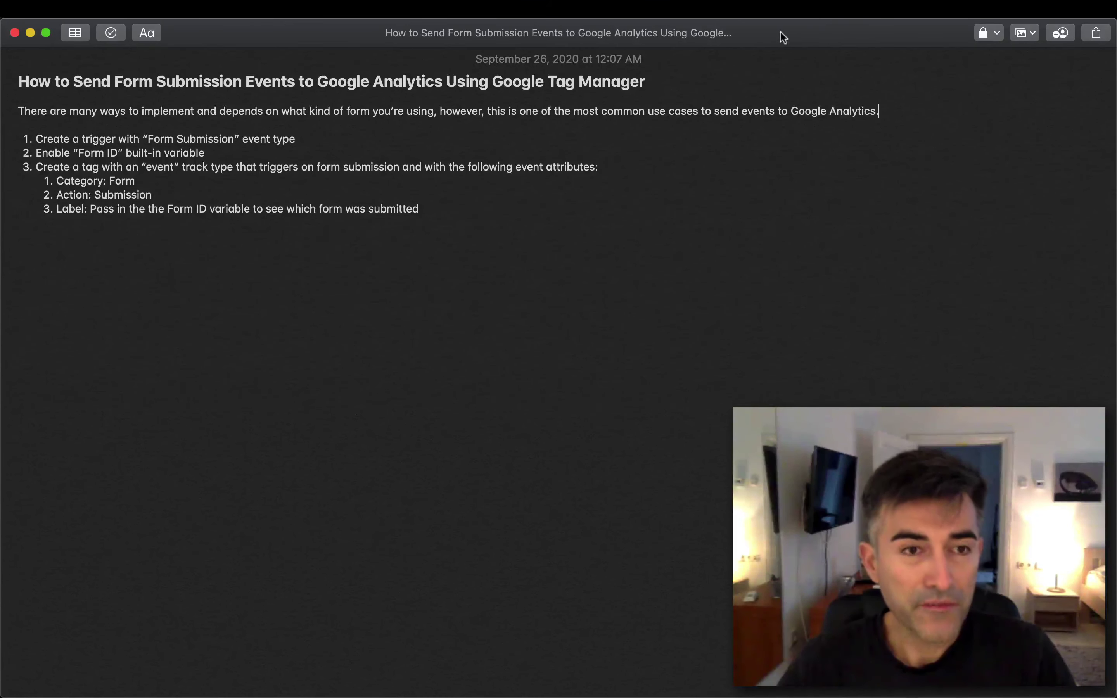
After reviewing the tracking steps in the note, switch to Google Chrome
key("super+Tab")
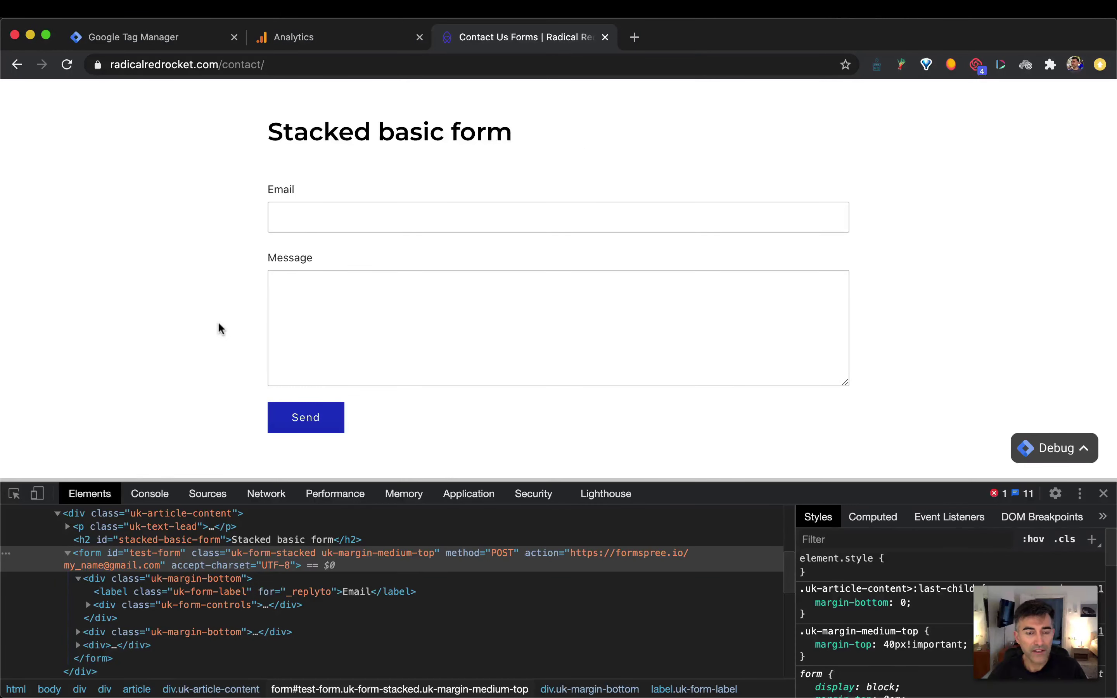
scroll(218, 321, "up", 15)
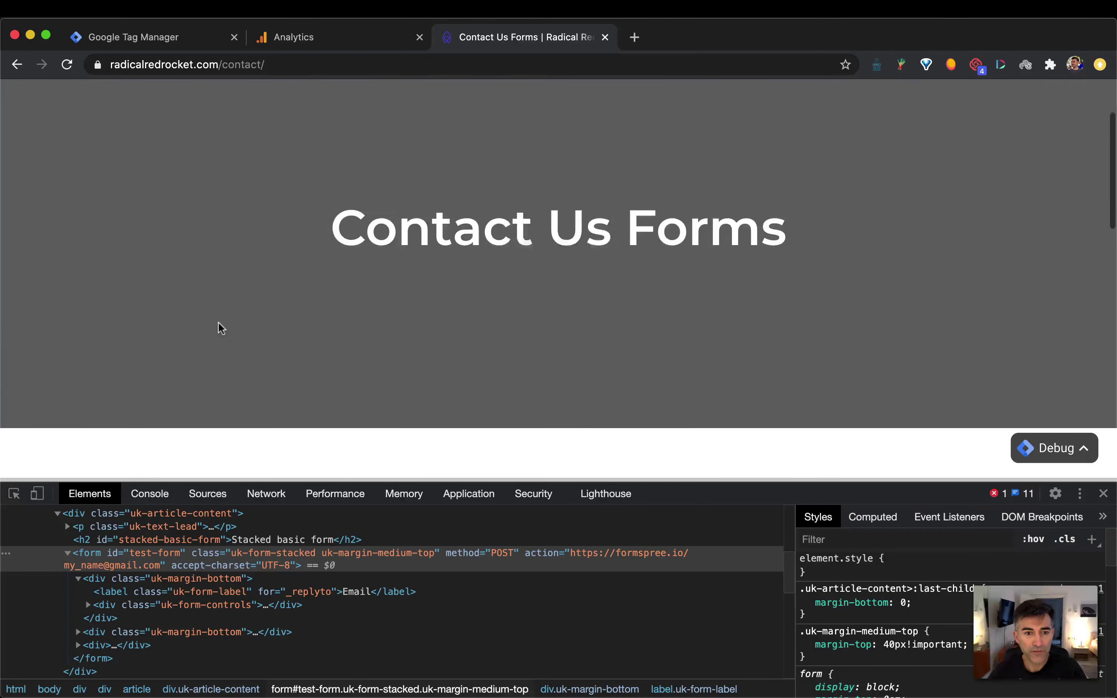
scroll(218, 322, "down", 10)
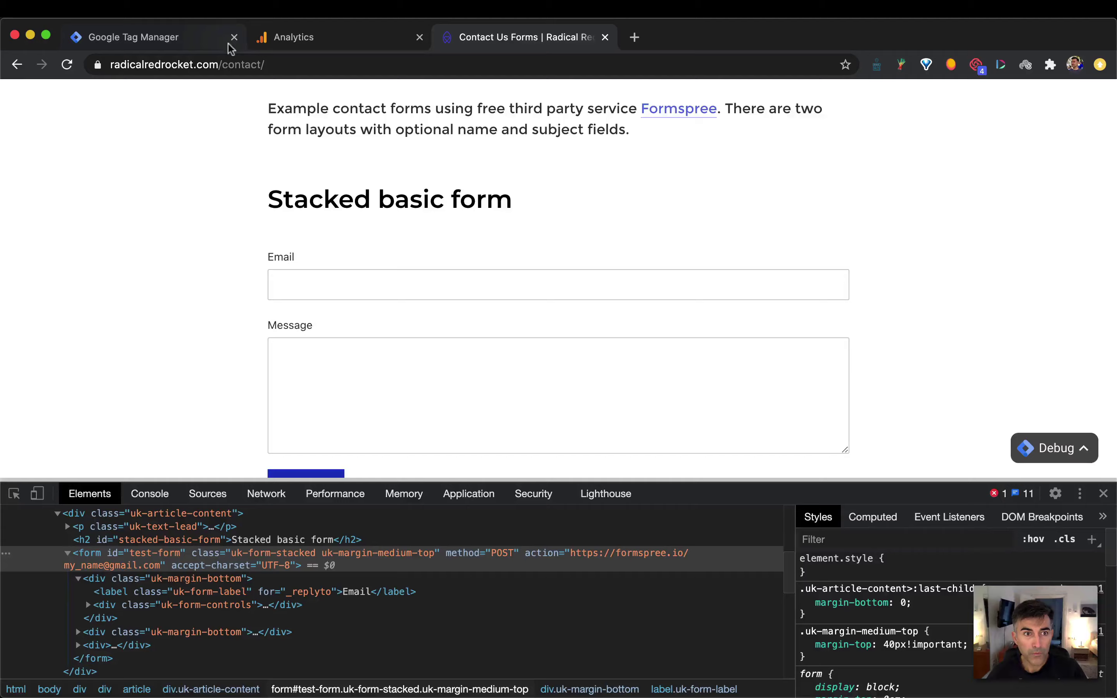
Check that the On Form Submit trigger is a Form Submission trigger firing on All Forms
left_click(176, 37)
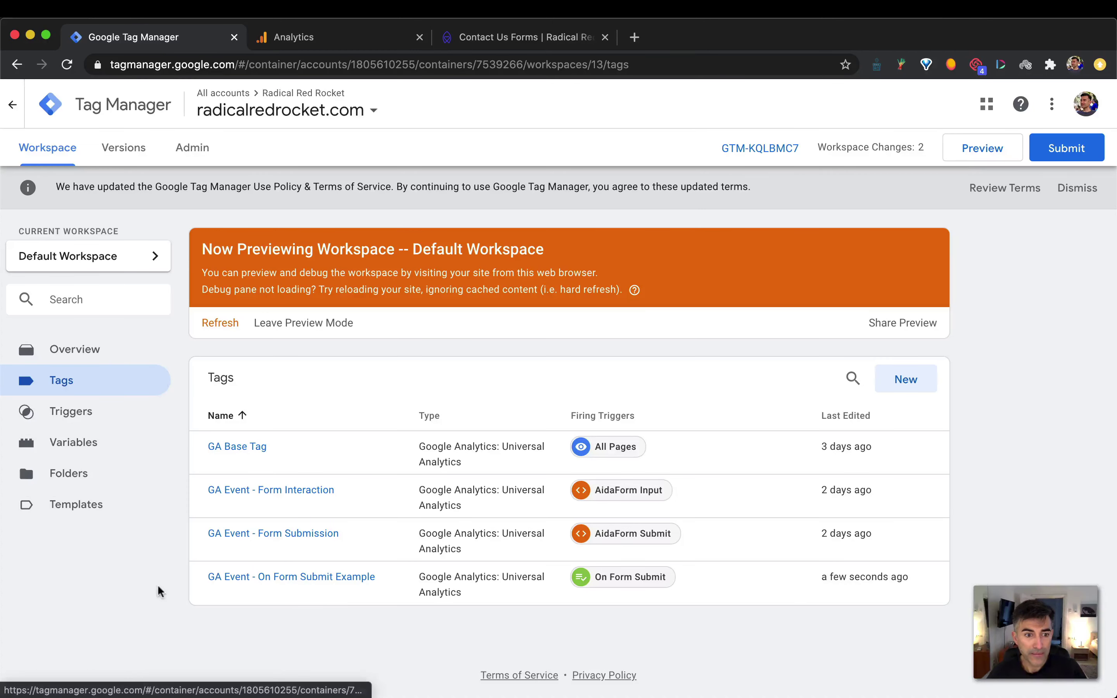
left_click(86, 411)
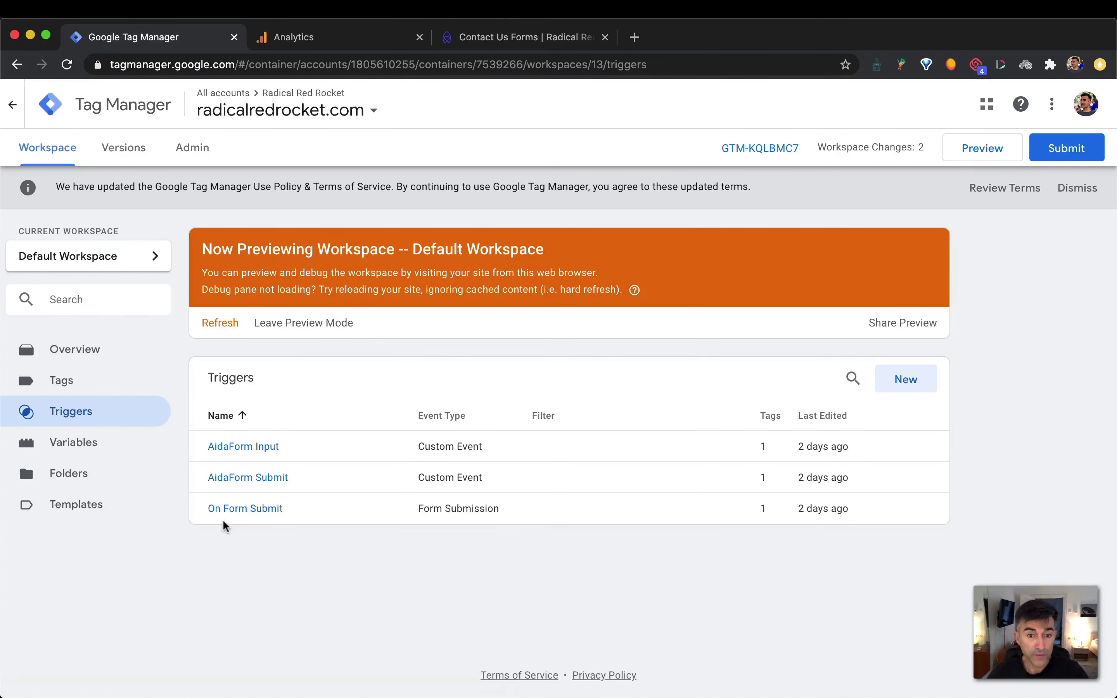
left_click(251, 509)
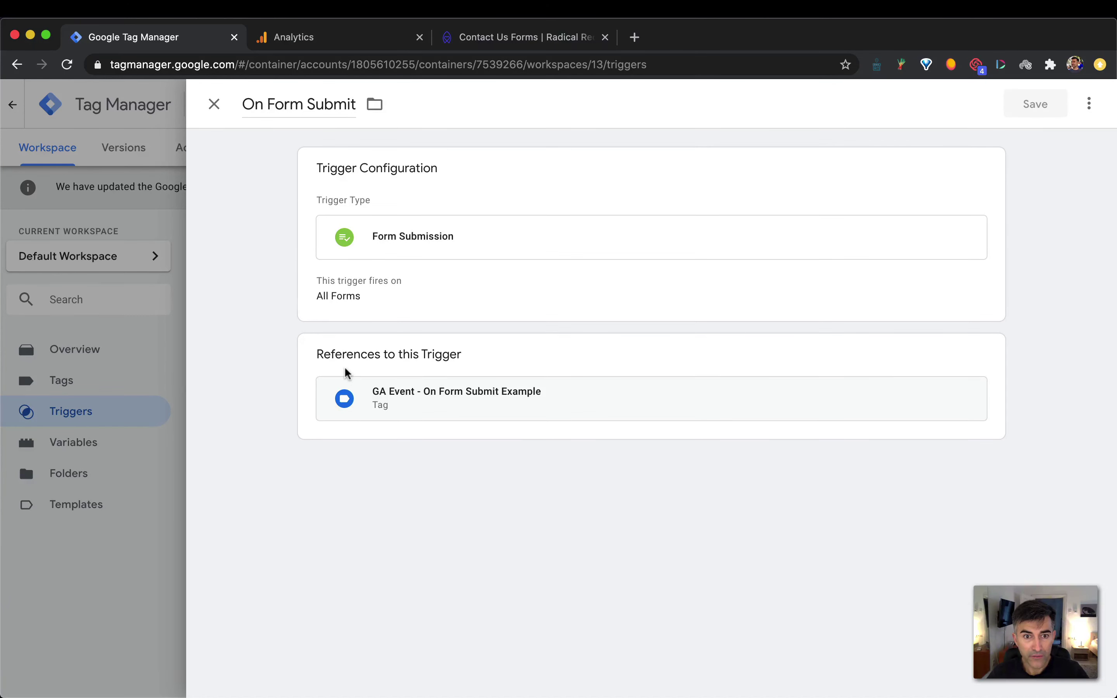
left_click(215, 105)
key("super+Tab")
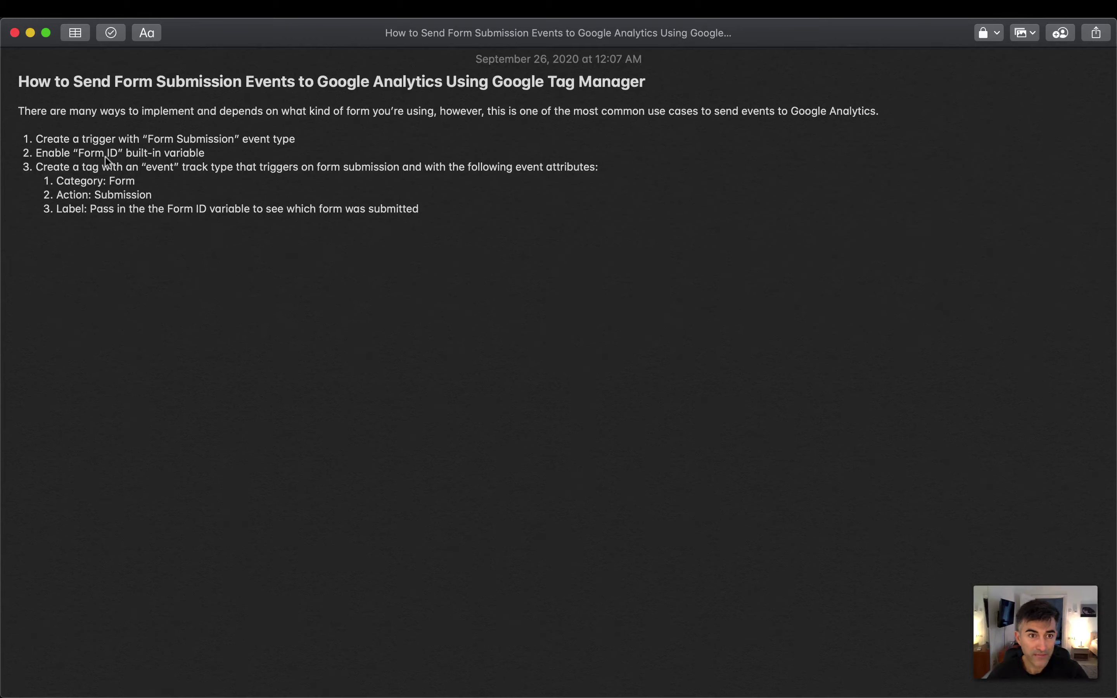
key("super+Tab")
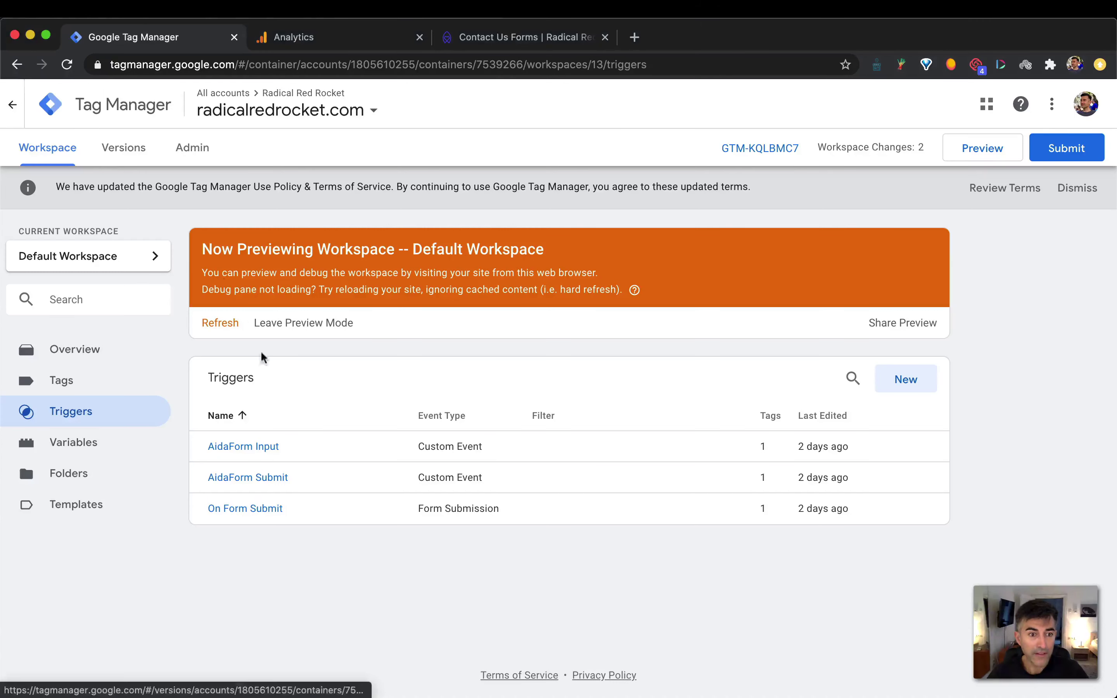
Verify the Form ID built-in variable is ticked under Forms, then return to the notes
left_click(74, 442)
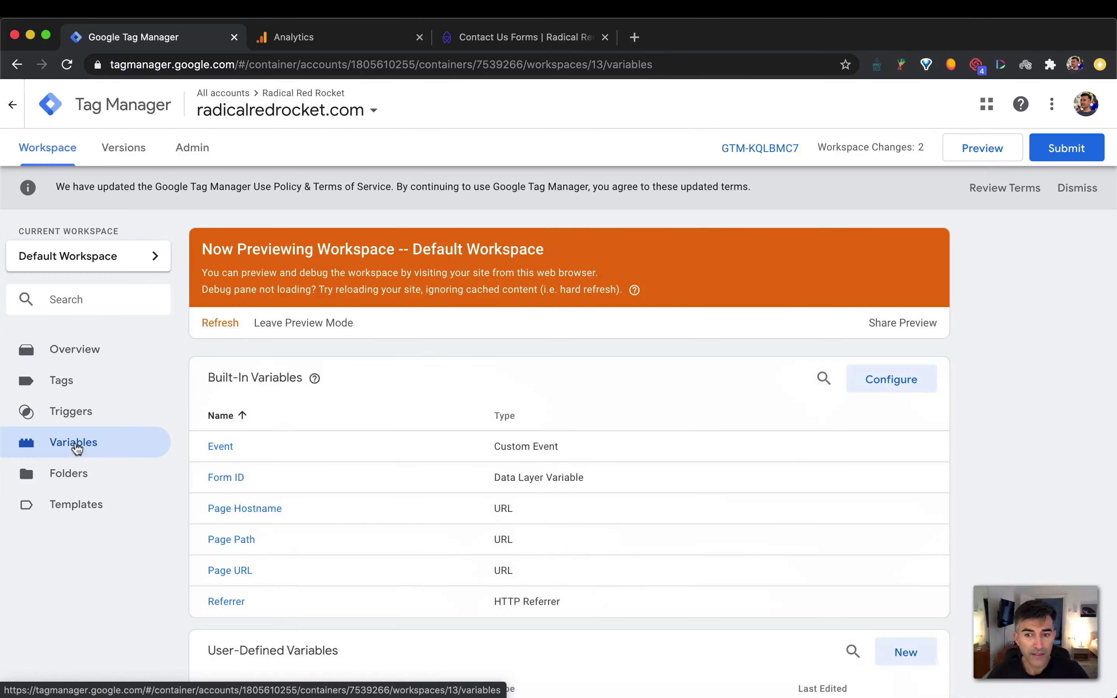
left_click(888, 379)
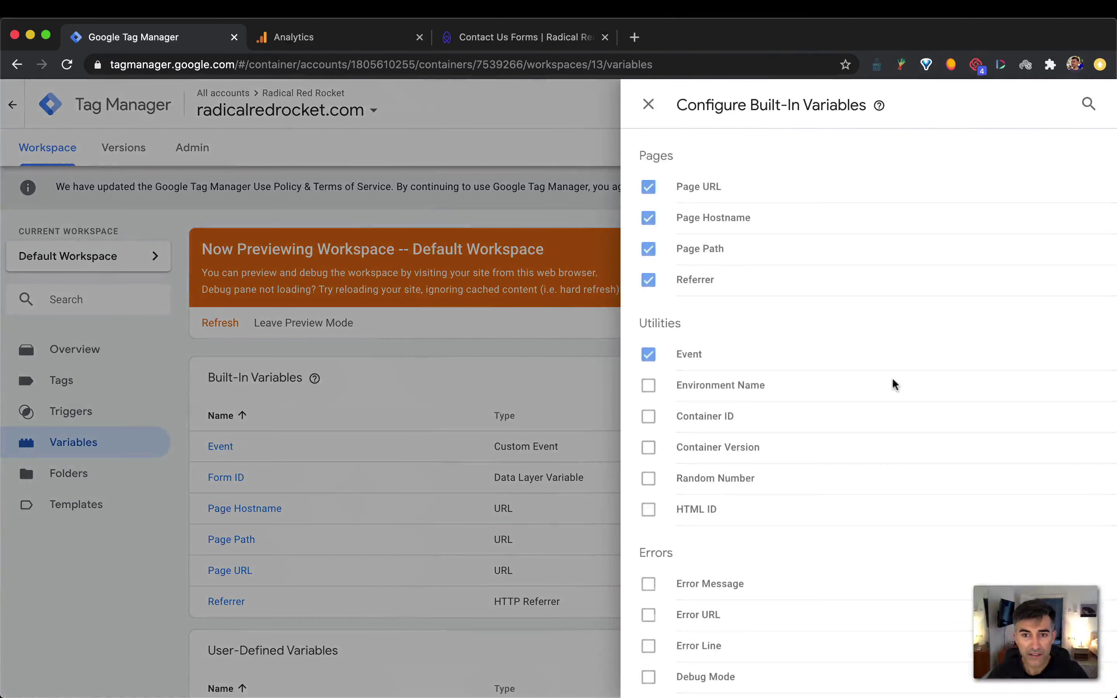
scroll(780, 301, "down", 15)
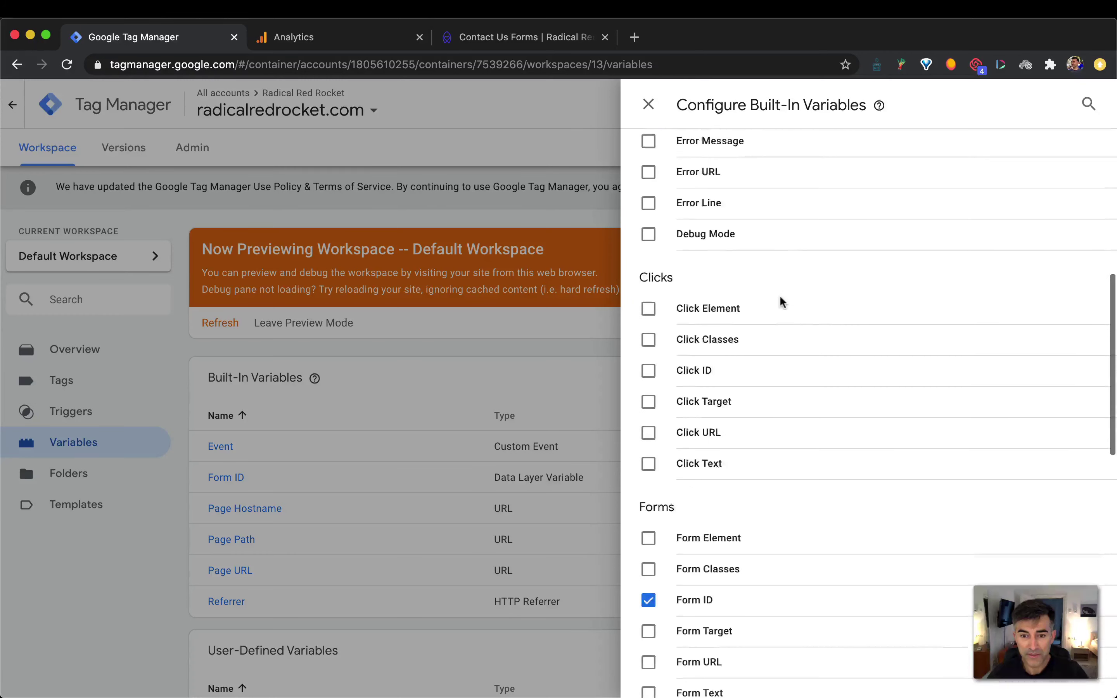
scroll(779, 302, "down", 1)
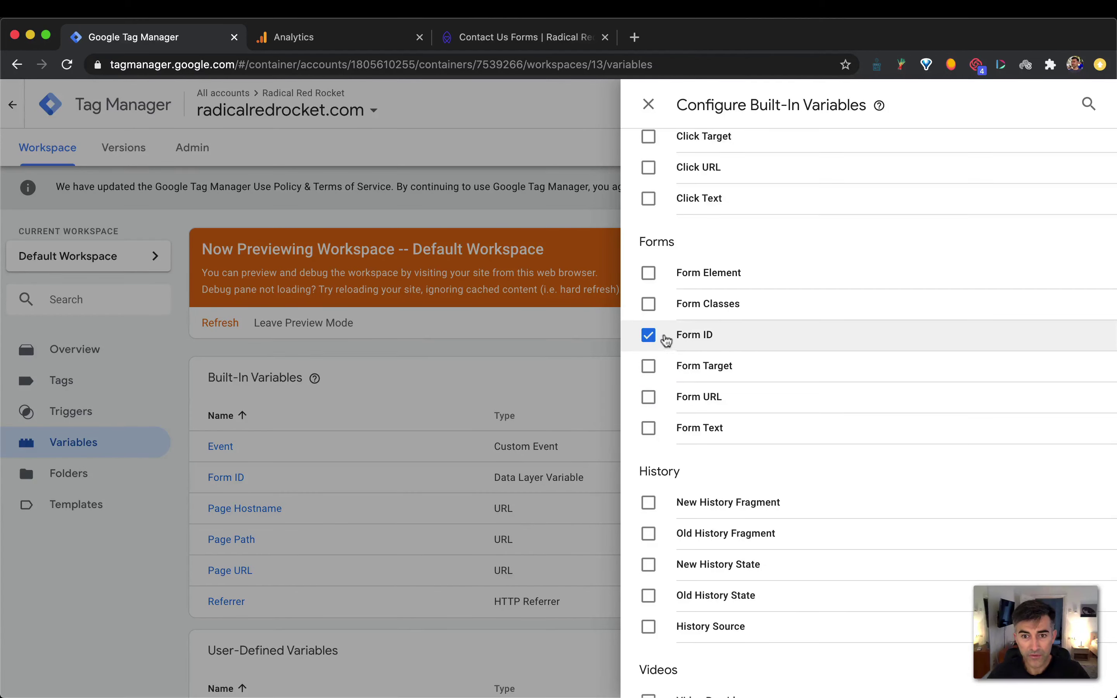
left_click(648, 105)
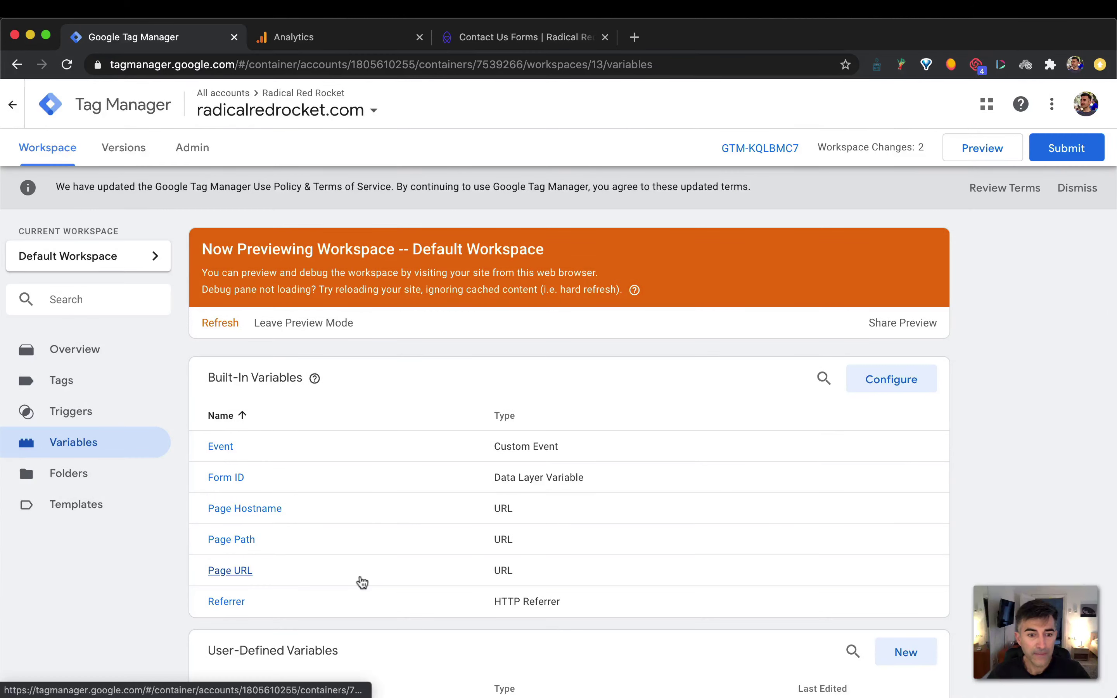
key("super+Tab")
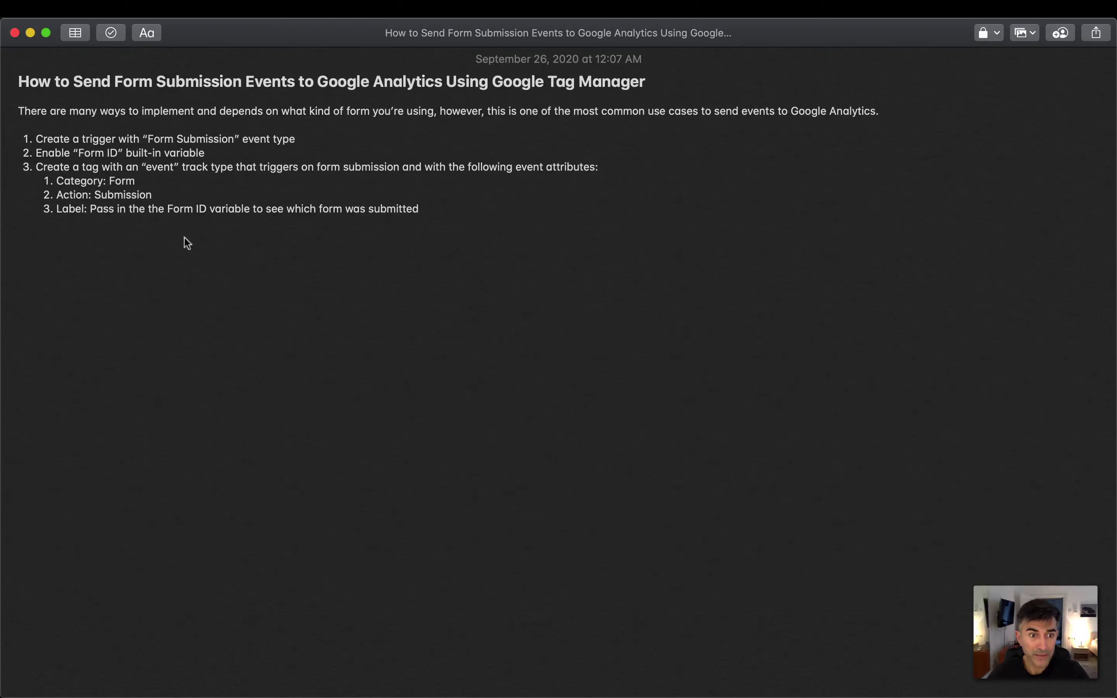
Go back to Tag Manager and show the Tags list
key("super+Tab")
left_click(62, 380)
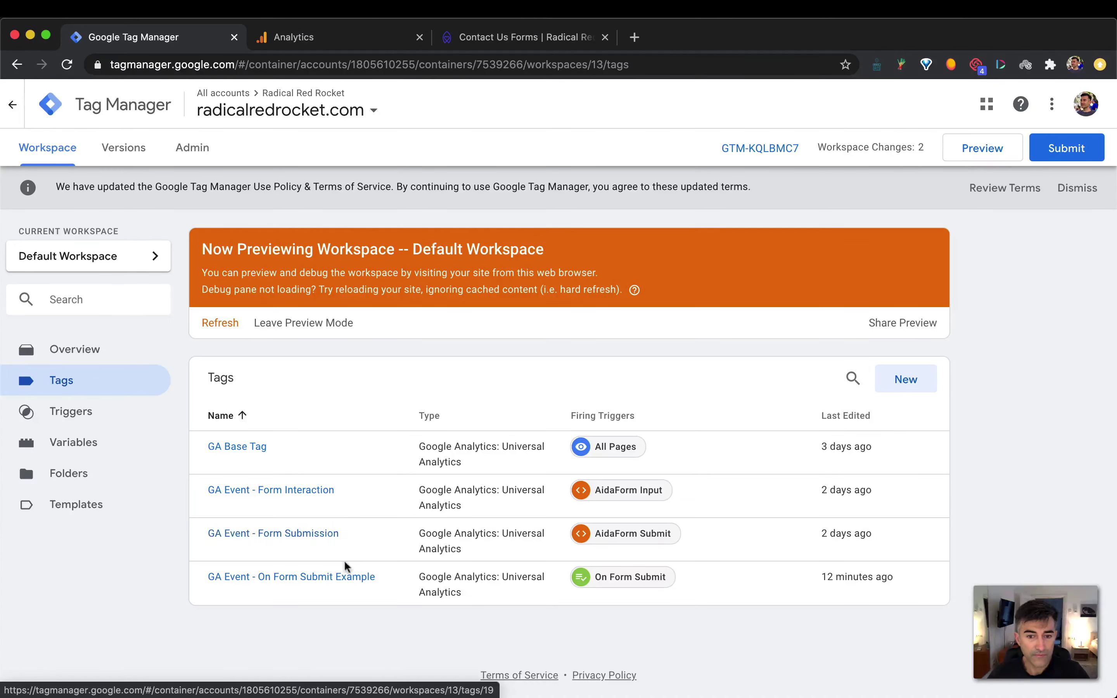
Save the GA Event - On Form Submit Example tag with Label {{Form ID}} and refresh the preview
left_click(237, 578)
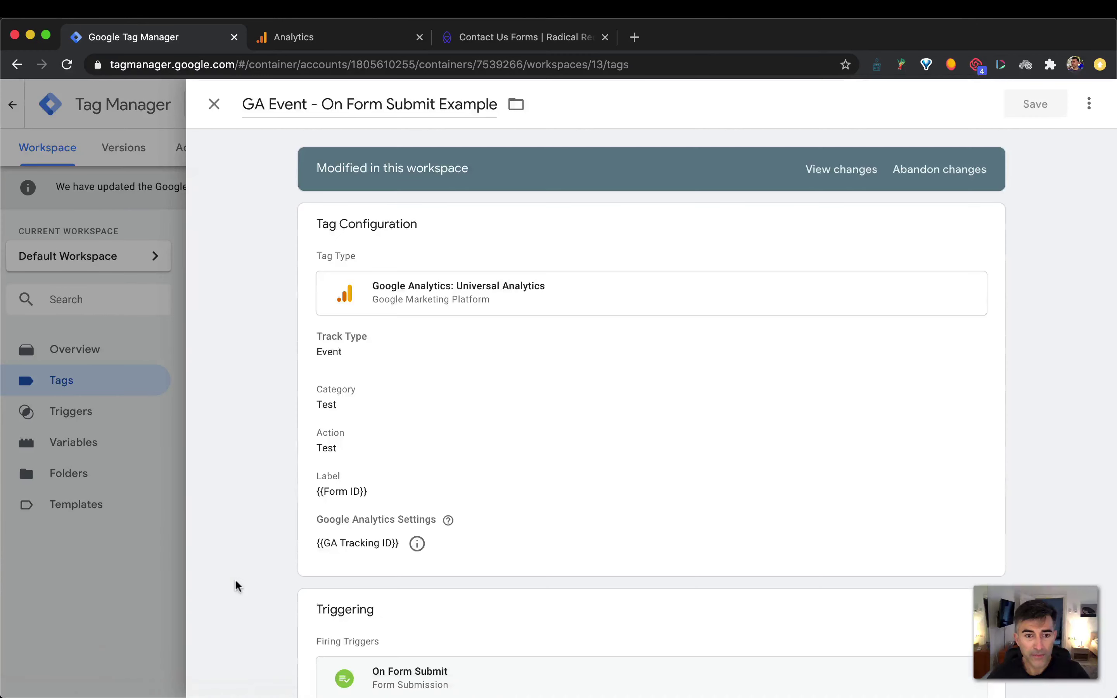
left_click(575, 455)
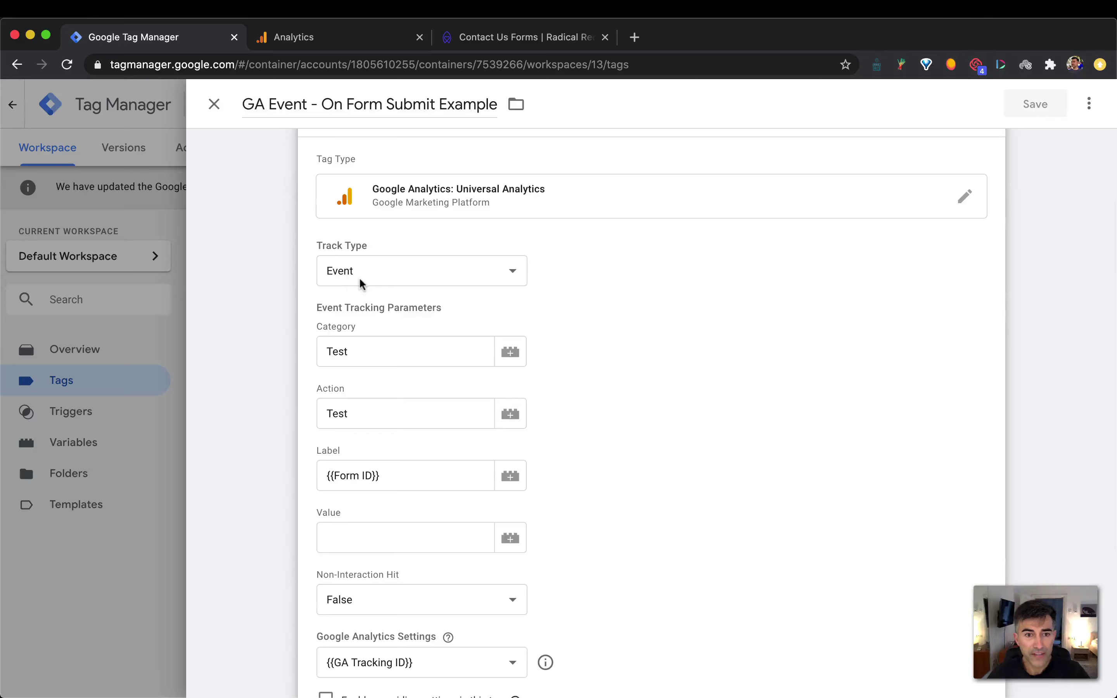
scroll(254, 320, "down", 3)
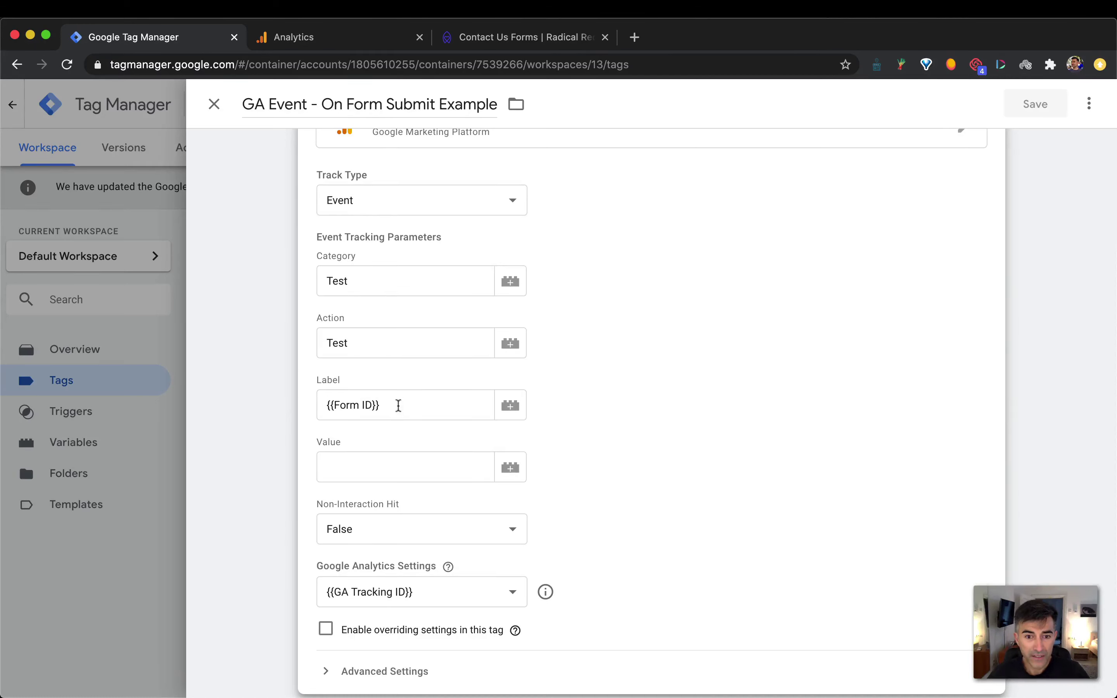
left_click(509, 411)
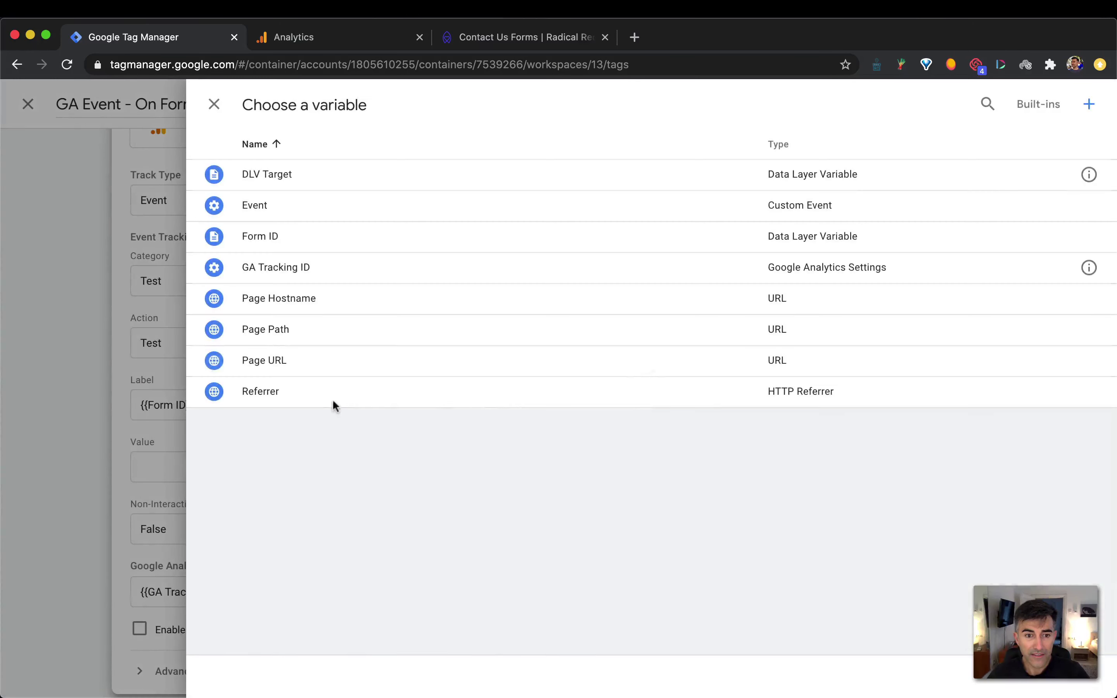
left_click(214, 104)
scroll(257, 583, "up", 4)
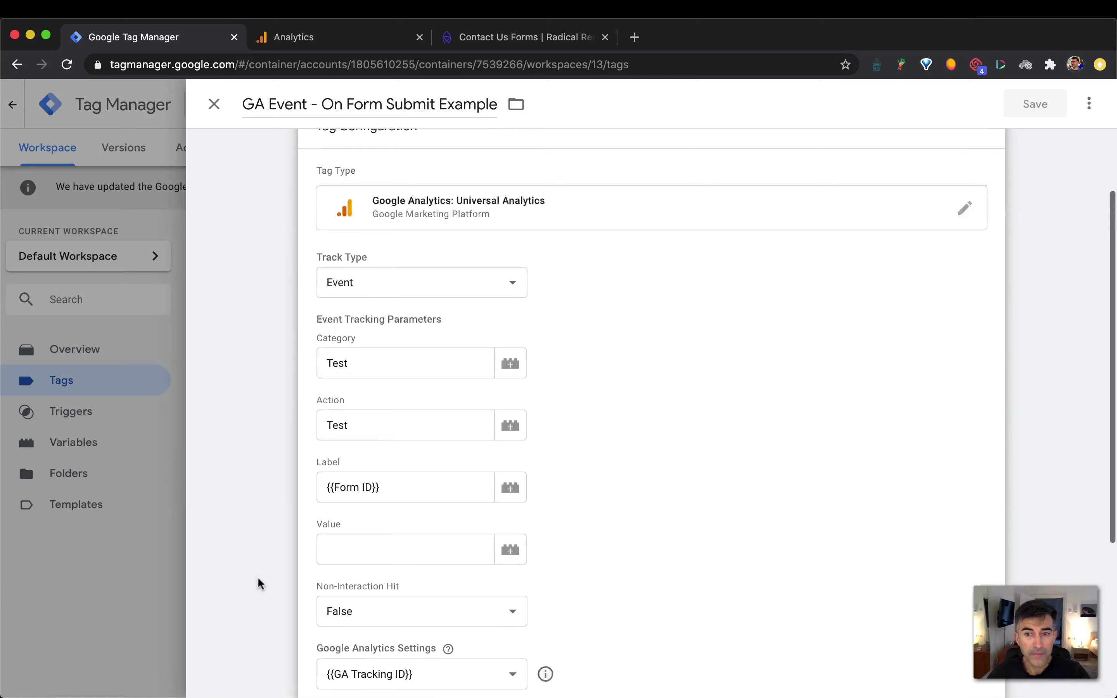
left_click(213, 105)
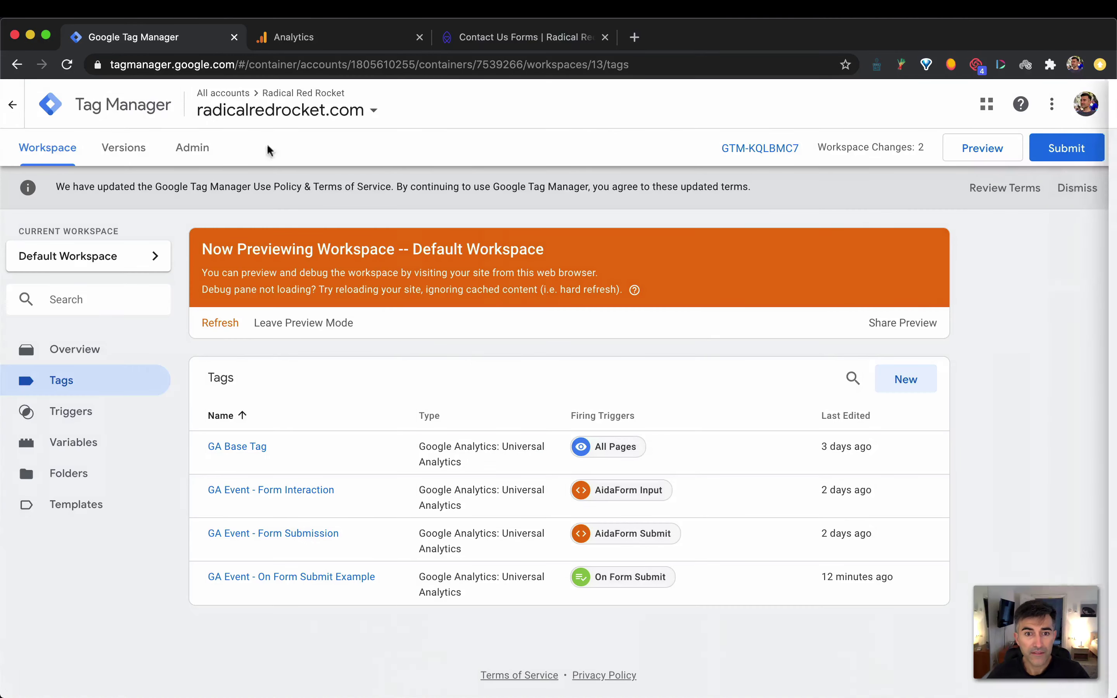
left_click(218, 323)
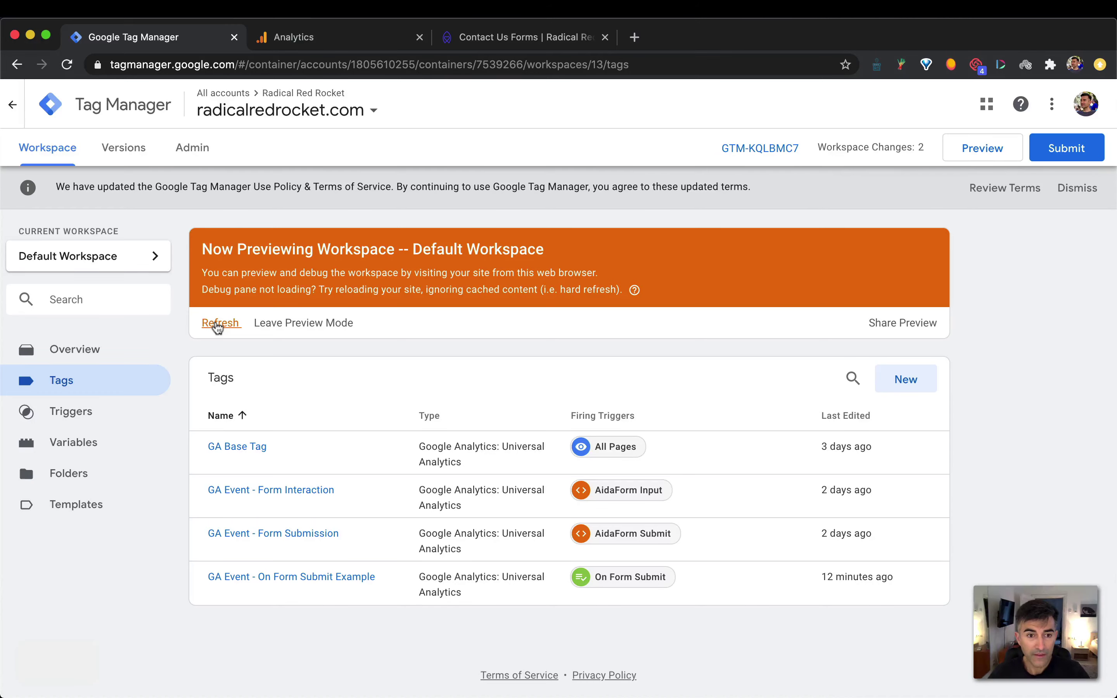
Reload the contact page with DevTools closed and the Tag Manager debug panel expanded
left_click(479, 43)
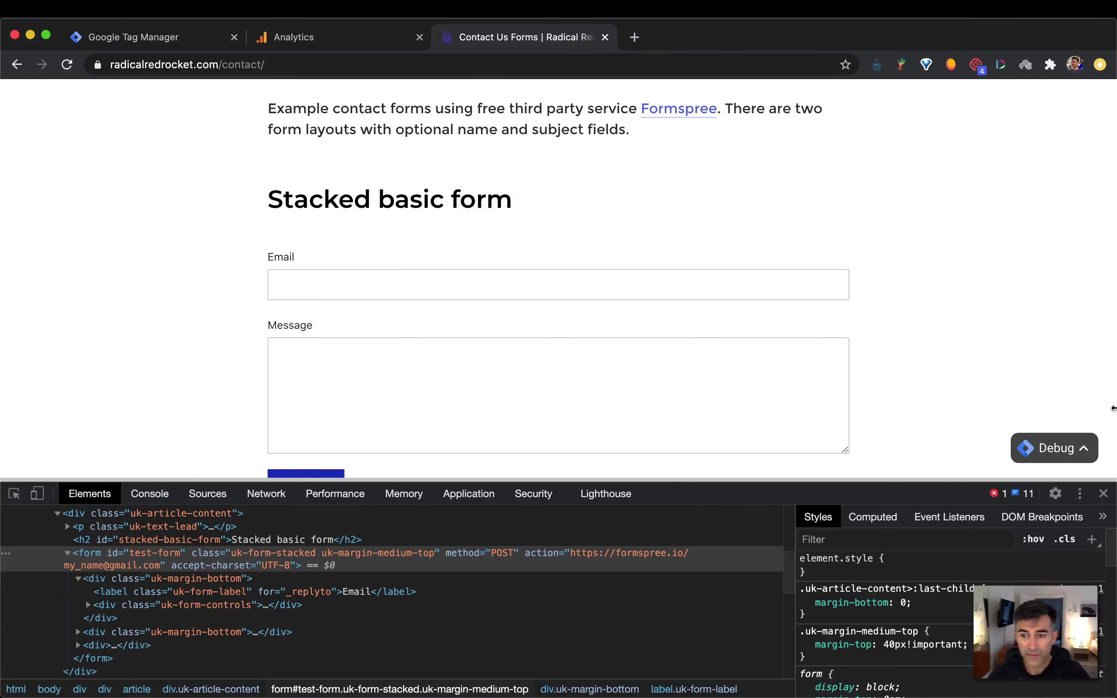
left_click(1104, 491)
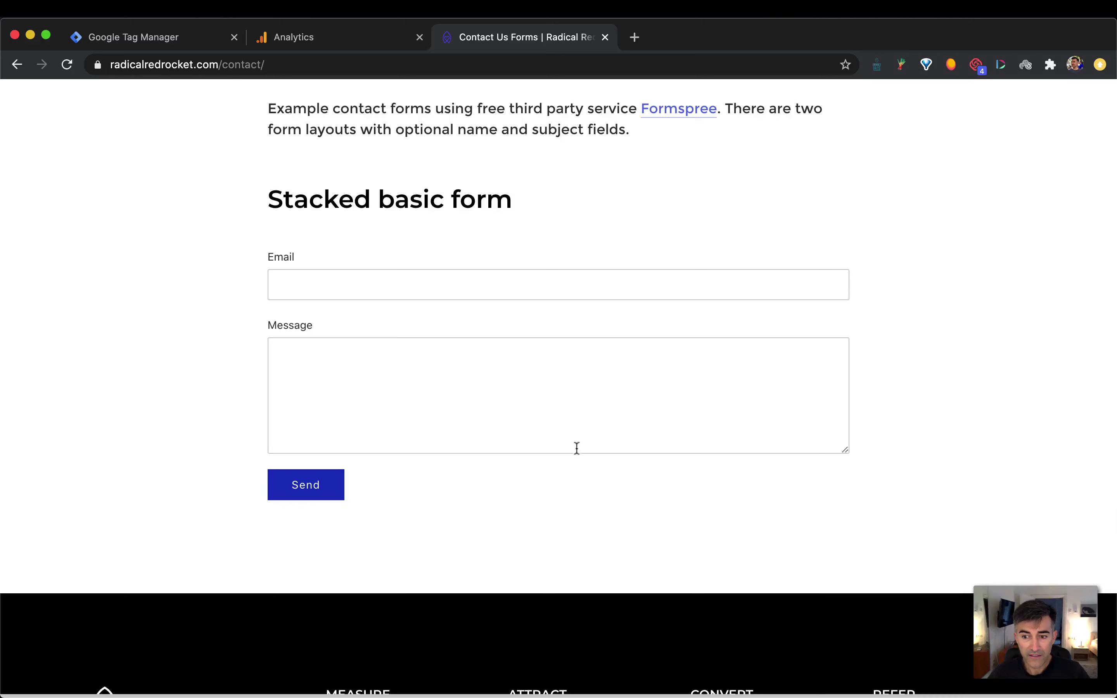
left_click(1061, 664)
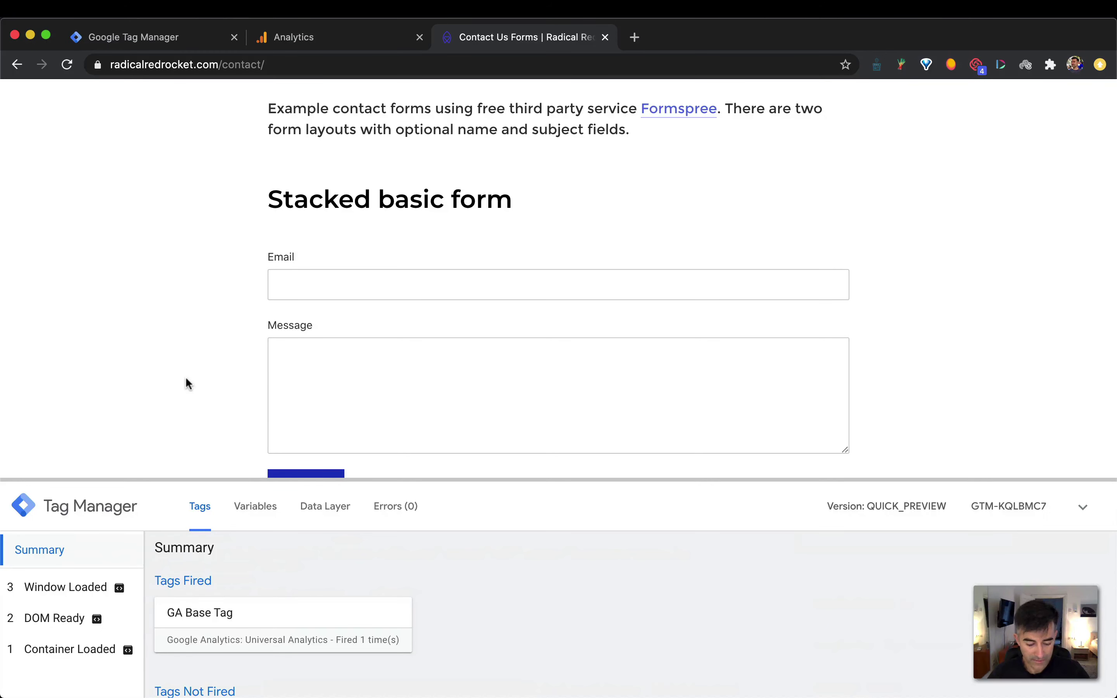
key("super+r")
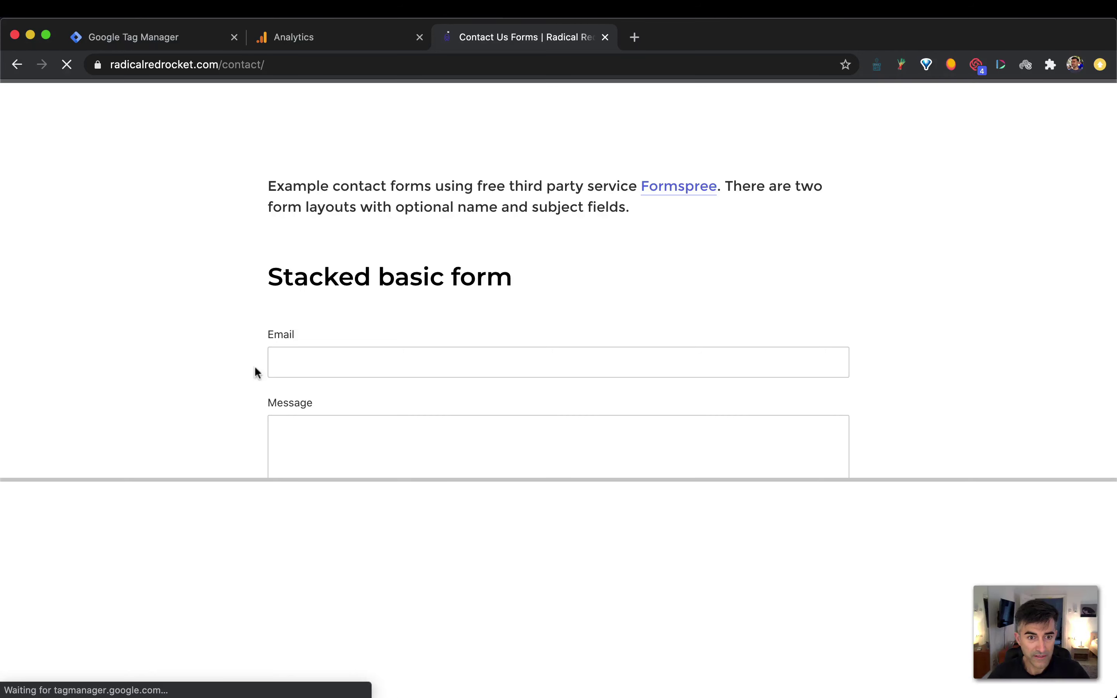
Submit the contact form with the saved test email and message 'hipster ipsum'
type("test")
left_click(312, 399)
left_click(314, 424)
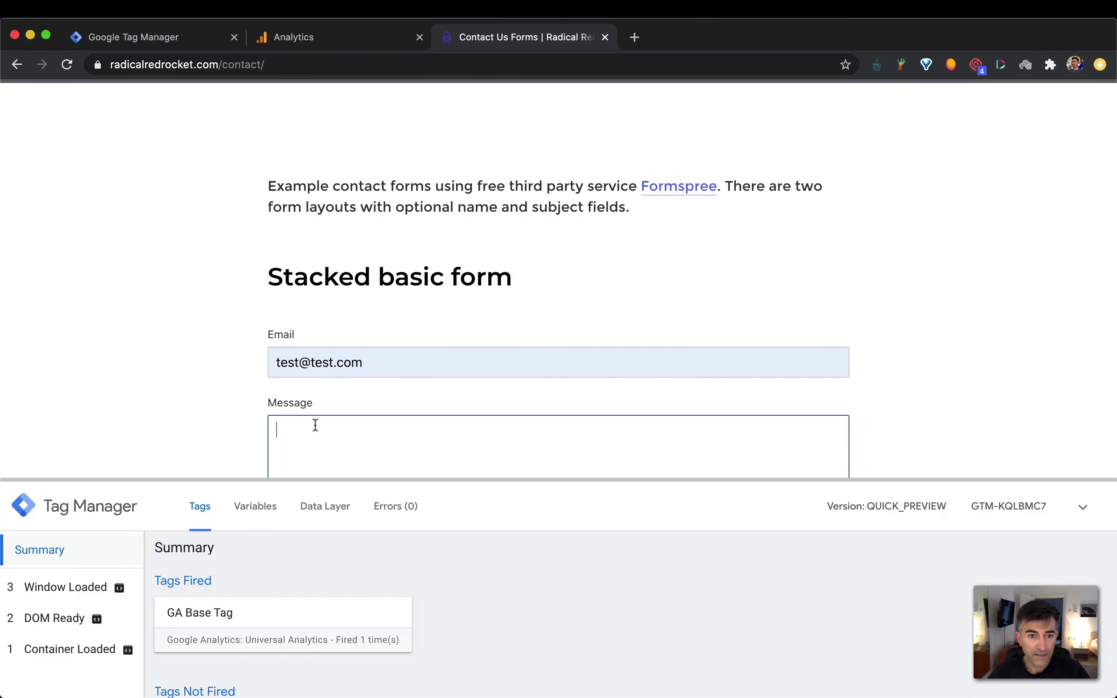
type("hipster ipsum")
scroll(161, 381, "down", 3)
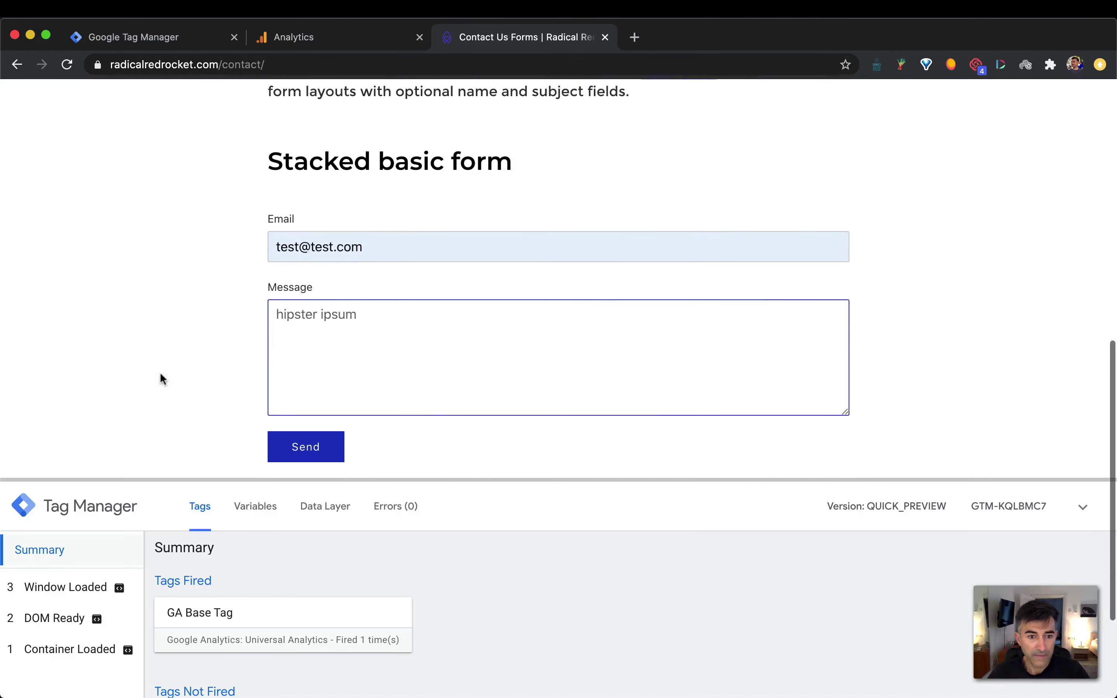
left_click(313, 432)
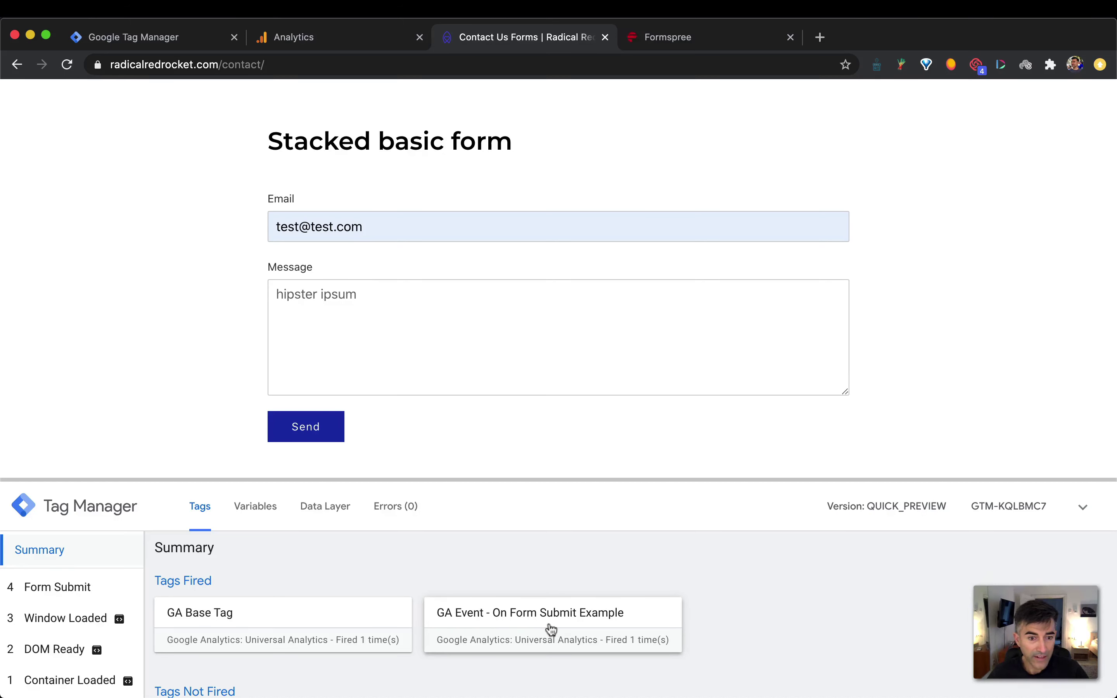
Inspect the Form Submit event's variables to confirm Form ID 'test-form'
left_click(41, 593)
left_click(264, 510)
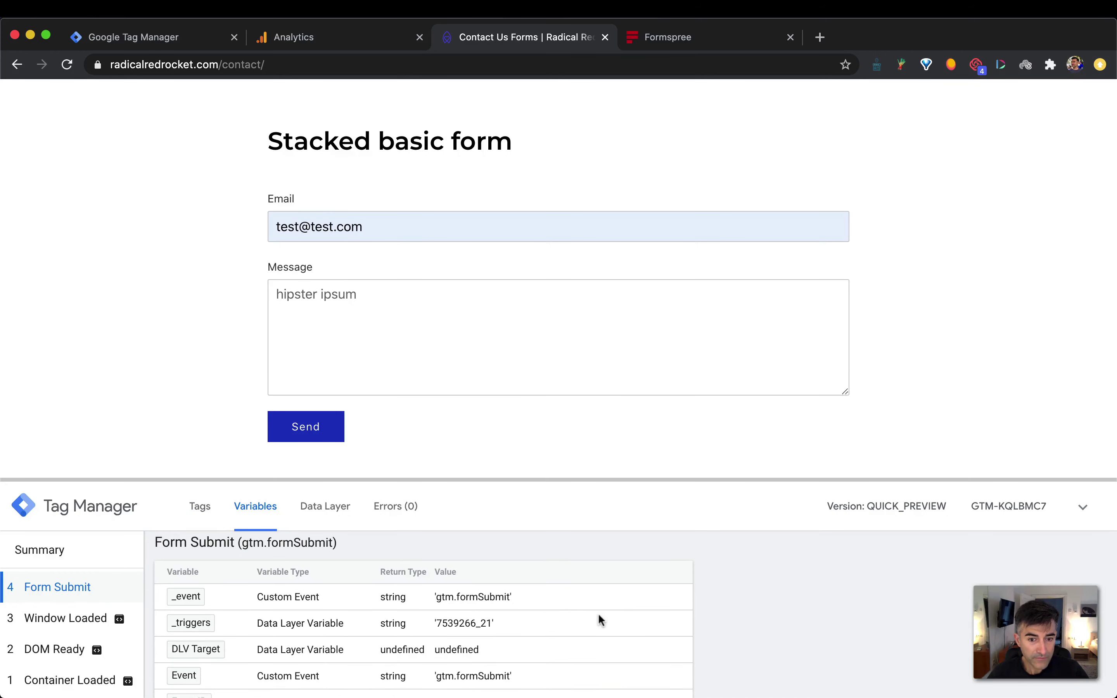
scroll(597, 613, "down", 3)
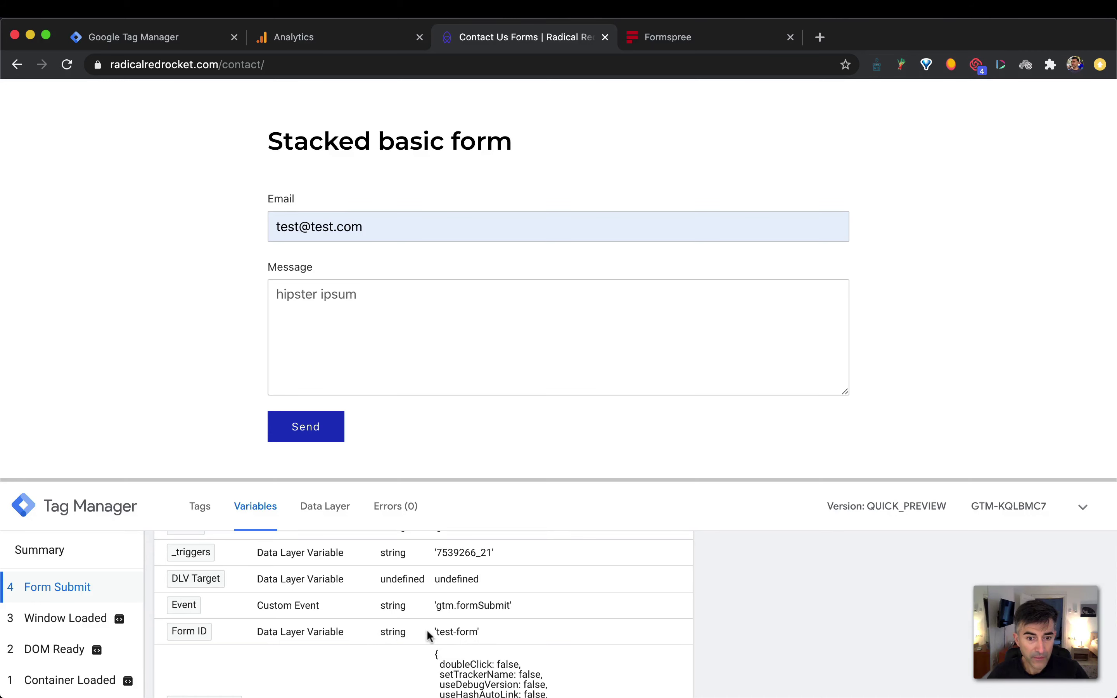
Check that Analytics realtime Test category events include label test-form
left_click(313, 35)
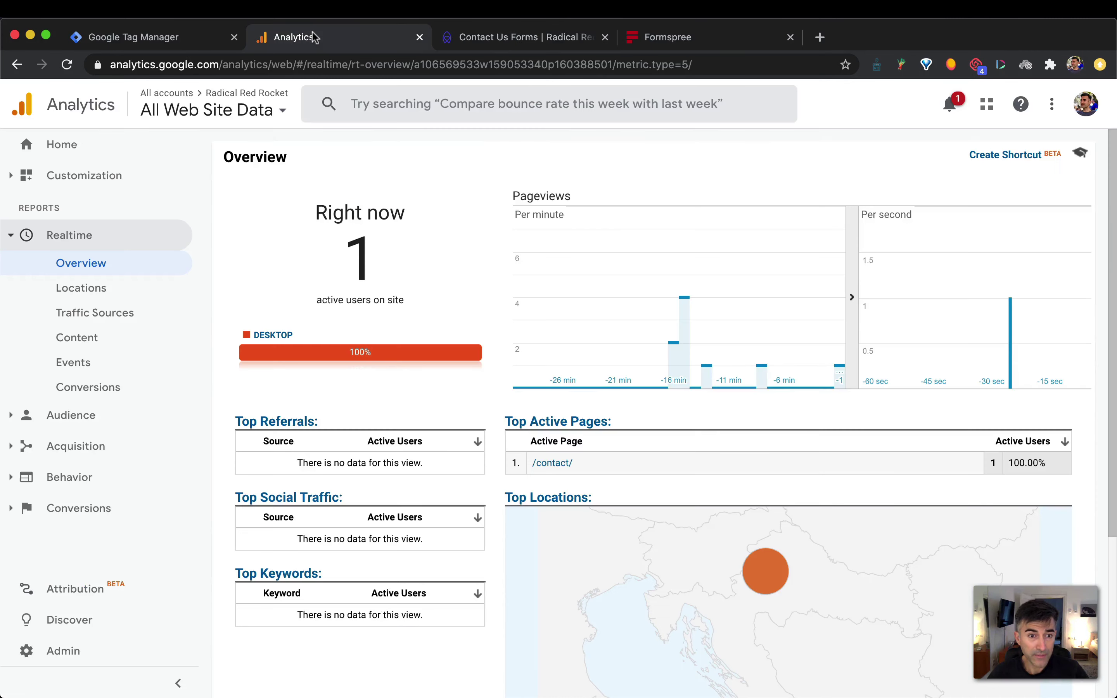
left_click(79, 366)
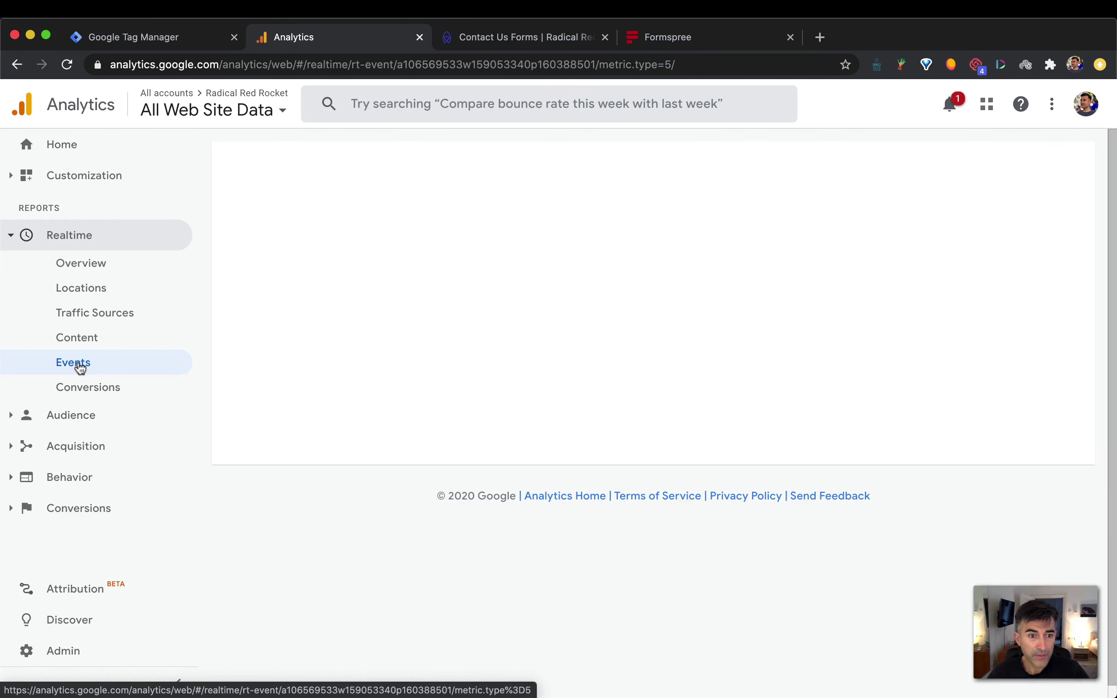
left_click(252, 473)
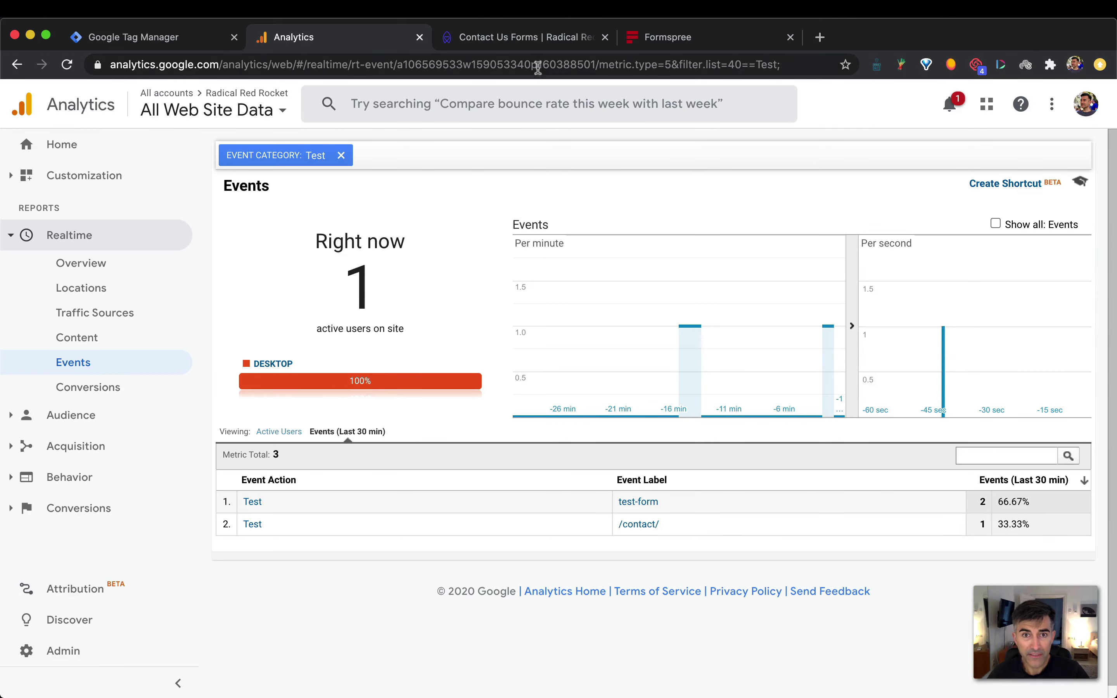
left_click(530, 45)
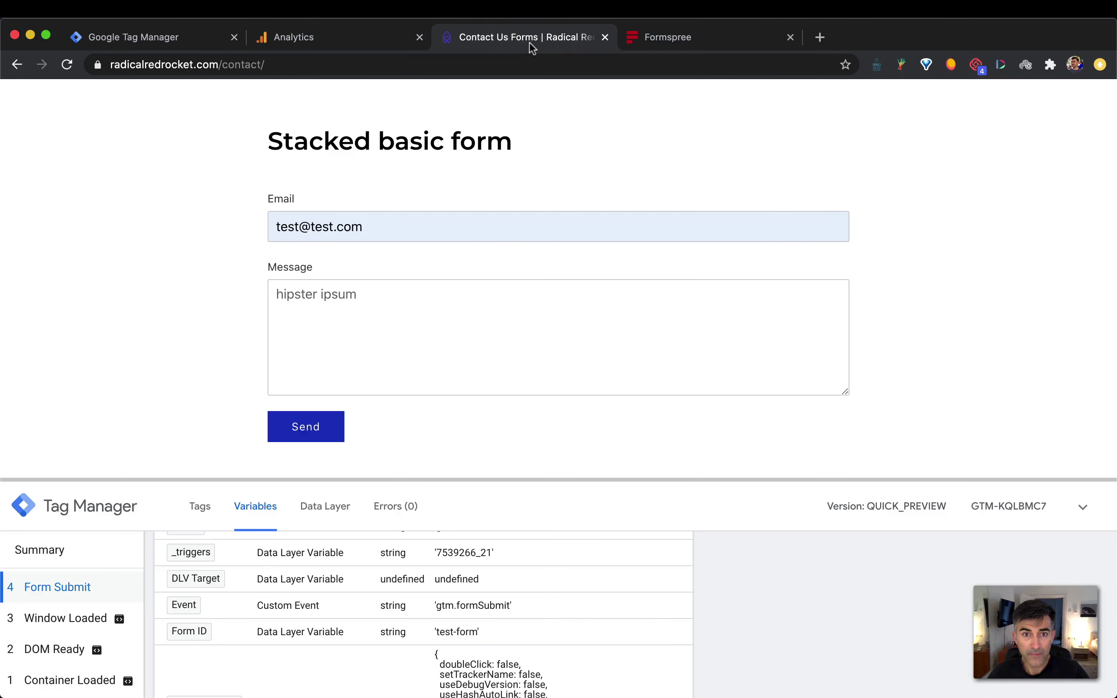
Select the contact/ part of the page address, then go back to the Analytics realtime events
left_click(268, 64)
left_click_drag(323, 65, 258, 67)
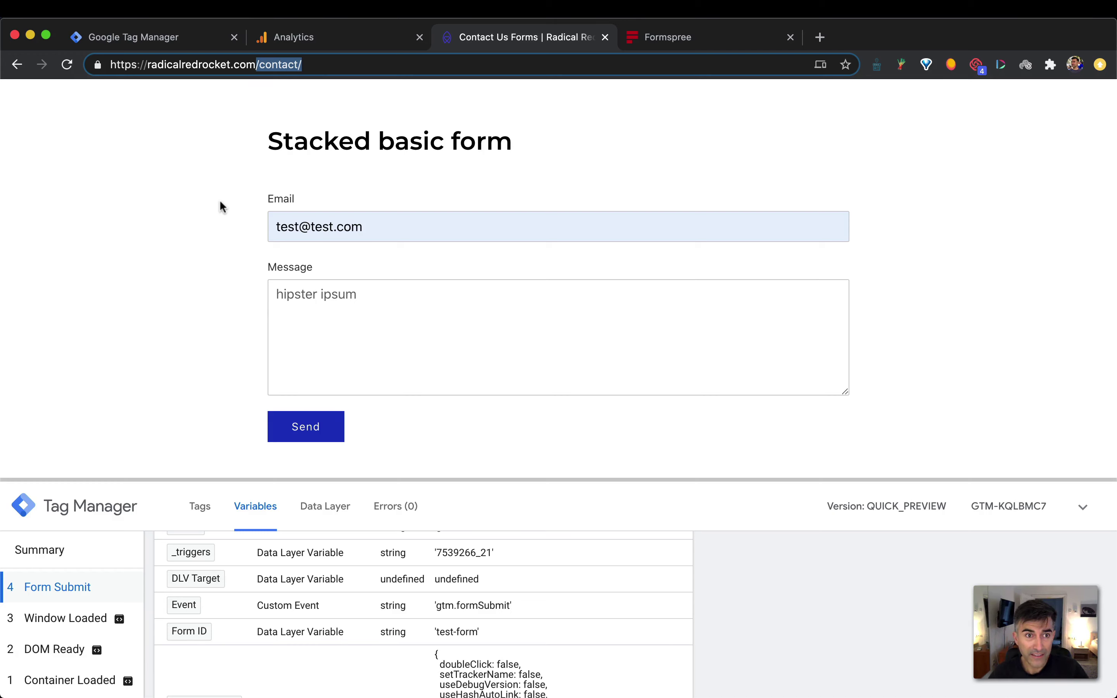
left_click(311, 35)
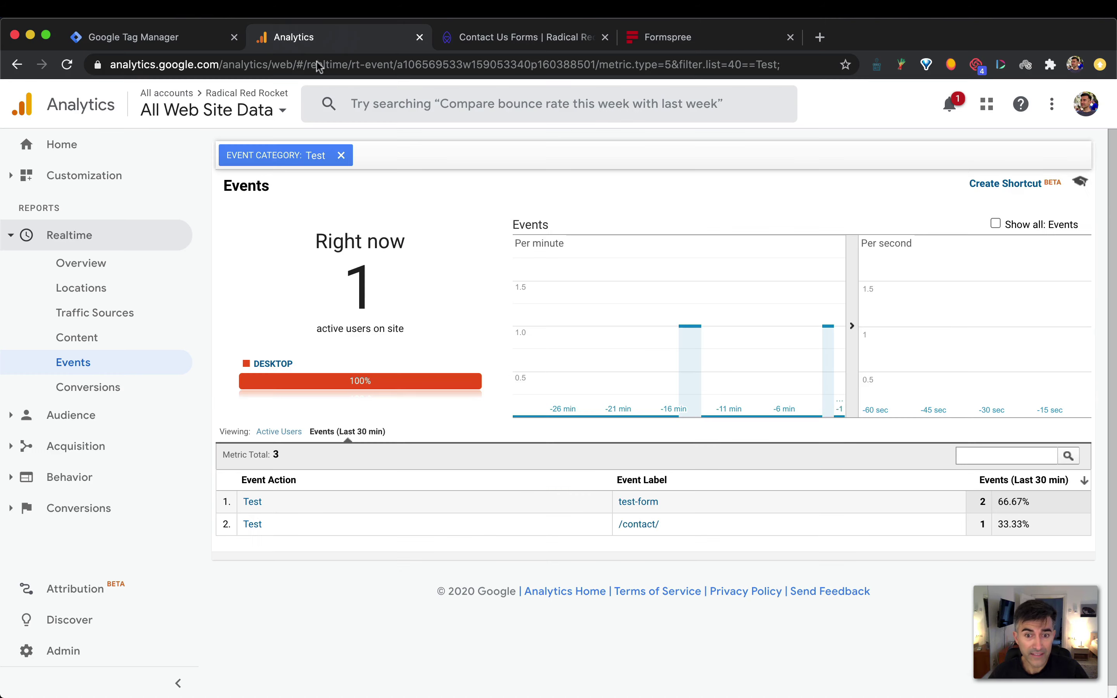